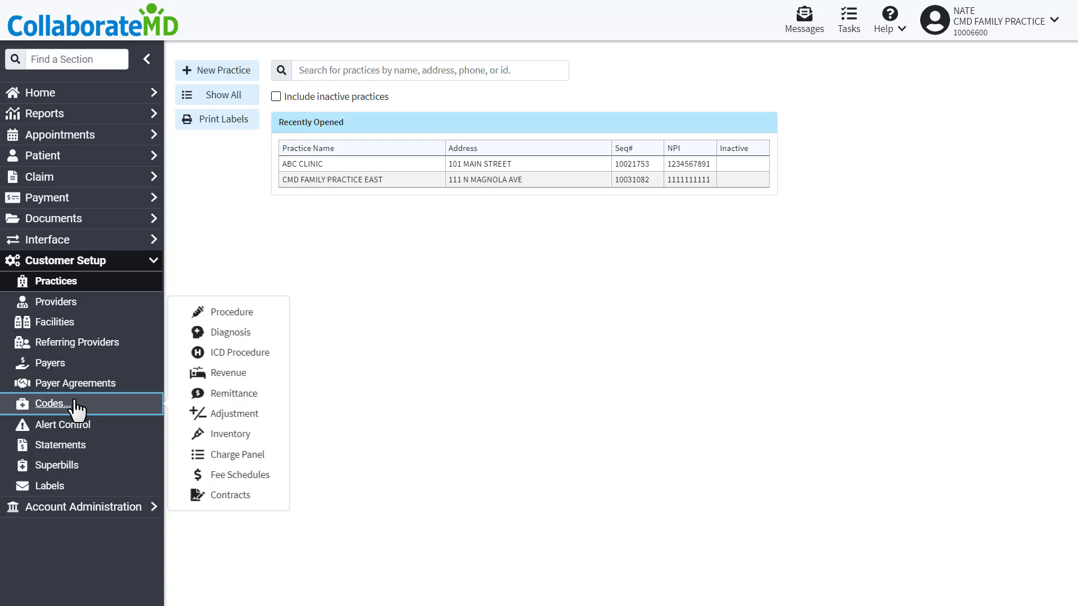
- Open Remittance Codes and add remark codes M6, M11 and M13 from the remark code master list
{"action": "left_click", "coordinate": [230, 395]}
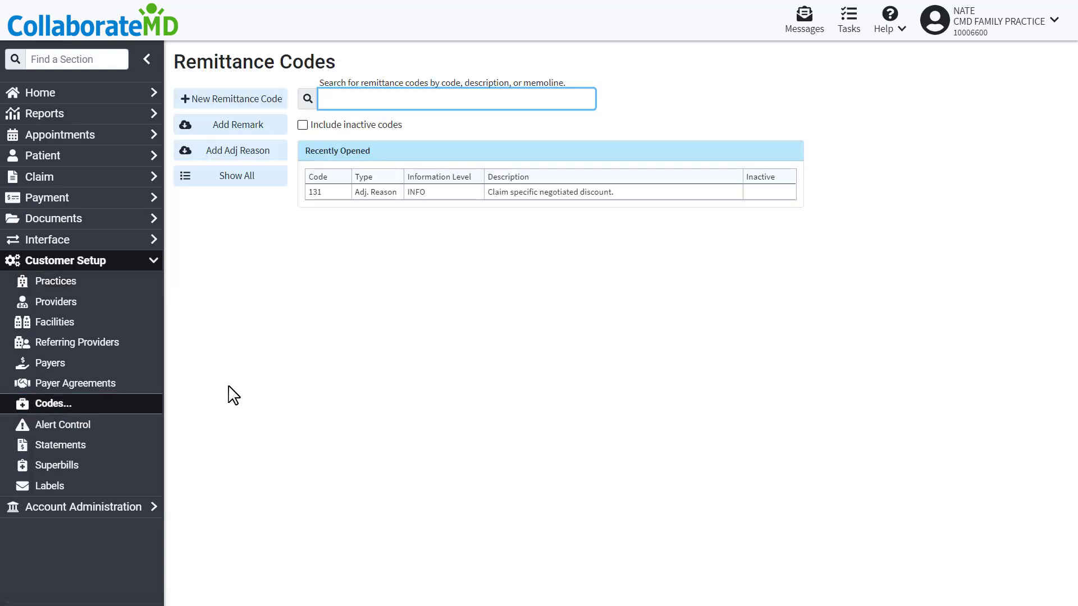
{"action": "left_click", "coordinate": [321, 314]}
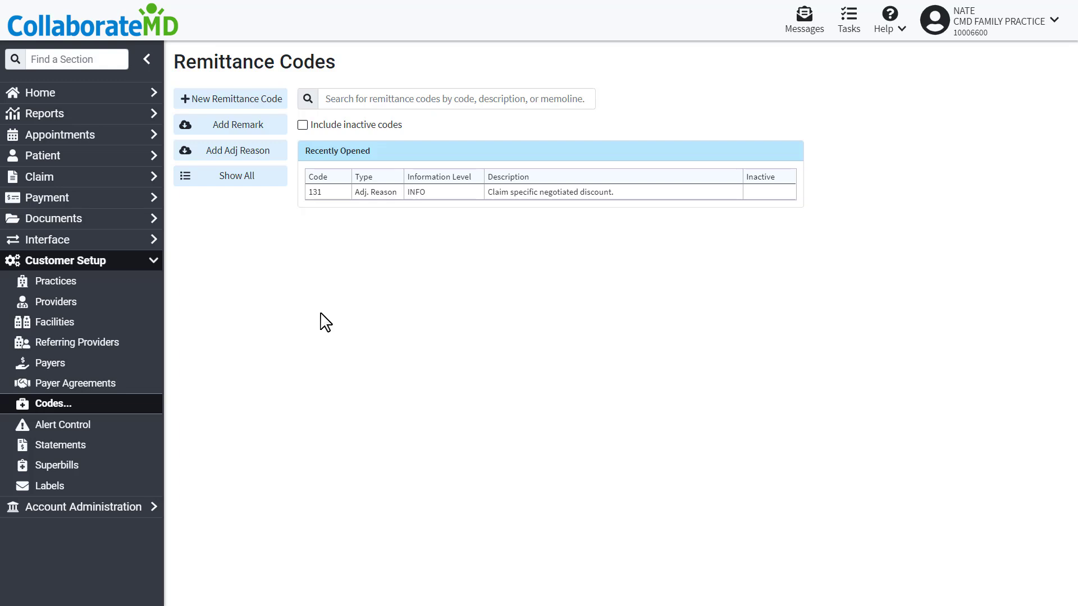
{"action": "left_click", "coordinate": [235, 125]}
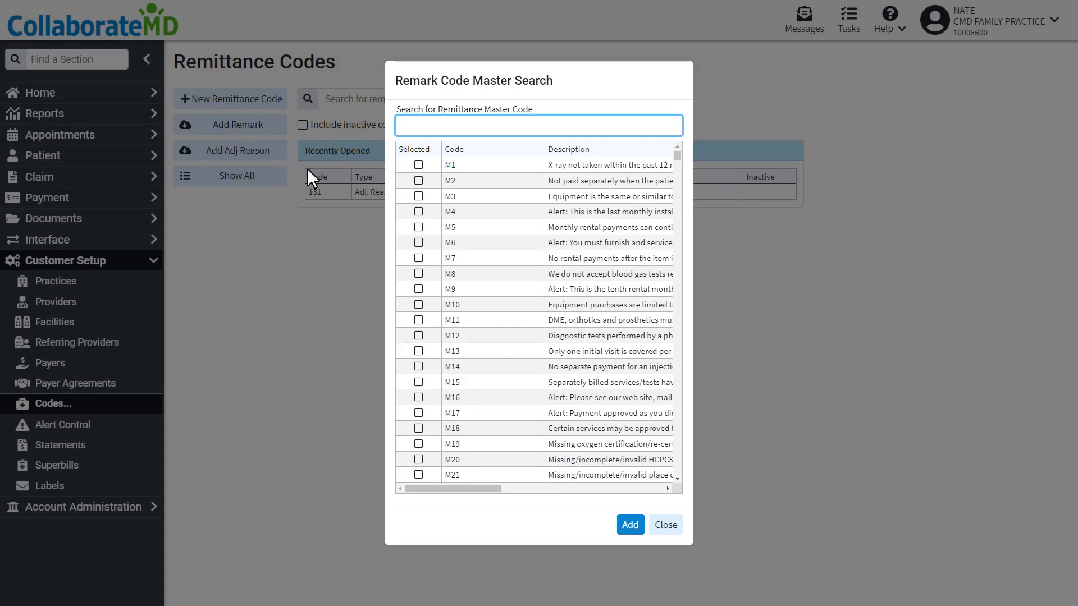
{"action": "left_click", "coordinate": [418, 242]}
{"action": "left_click", "coordinate": [418, 320]}
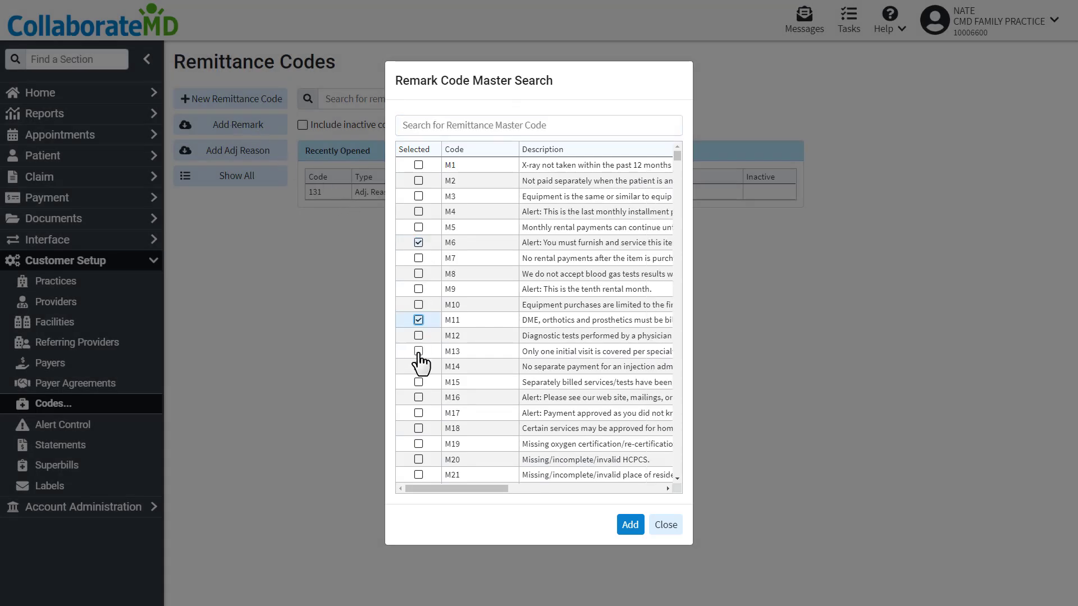
{"action": "left_click", "coordinate": [418, 351]}
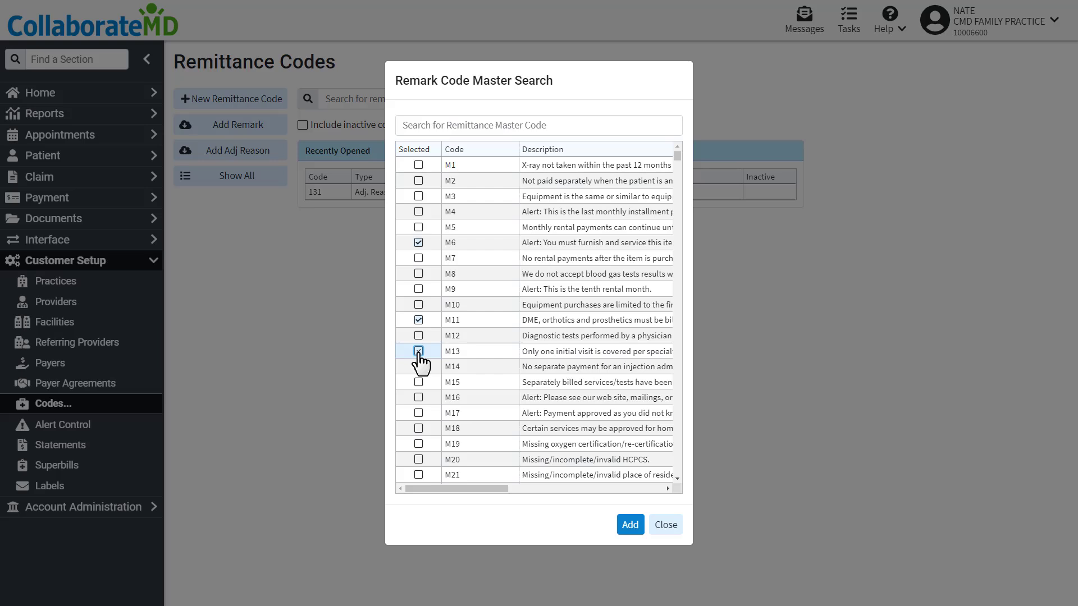
{"action": "left_click", "coordinate": [630, 524]}
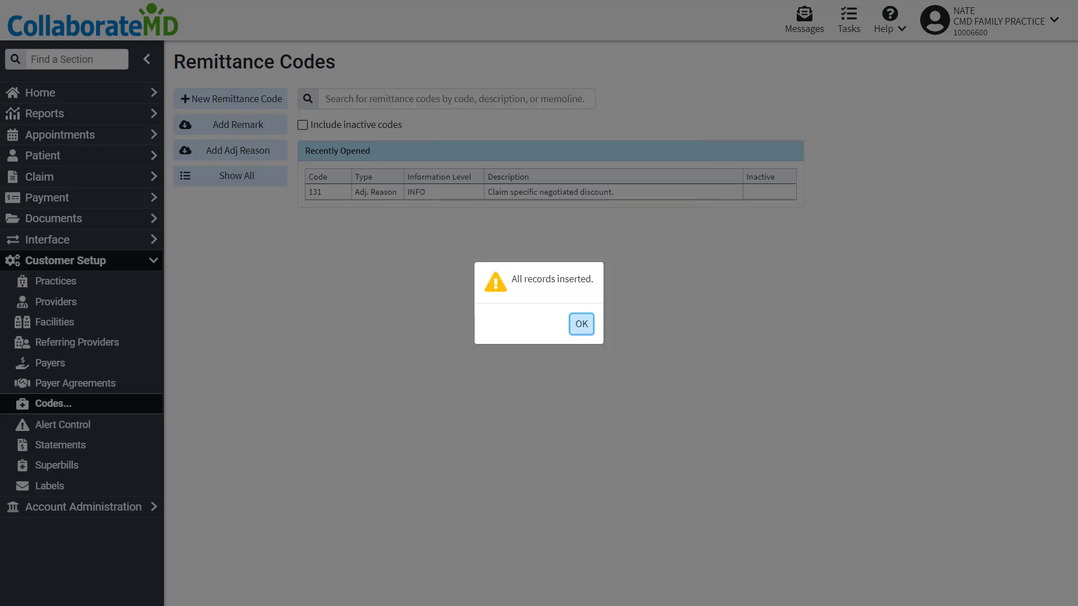
{"action": "key", "text": "Return"}
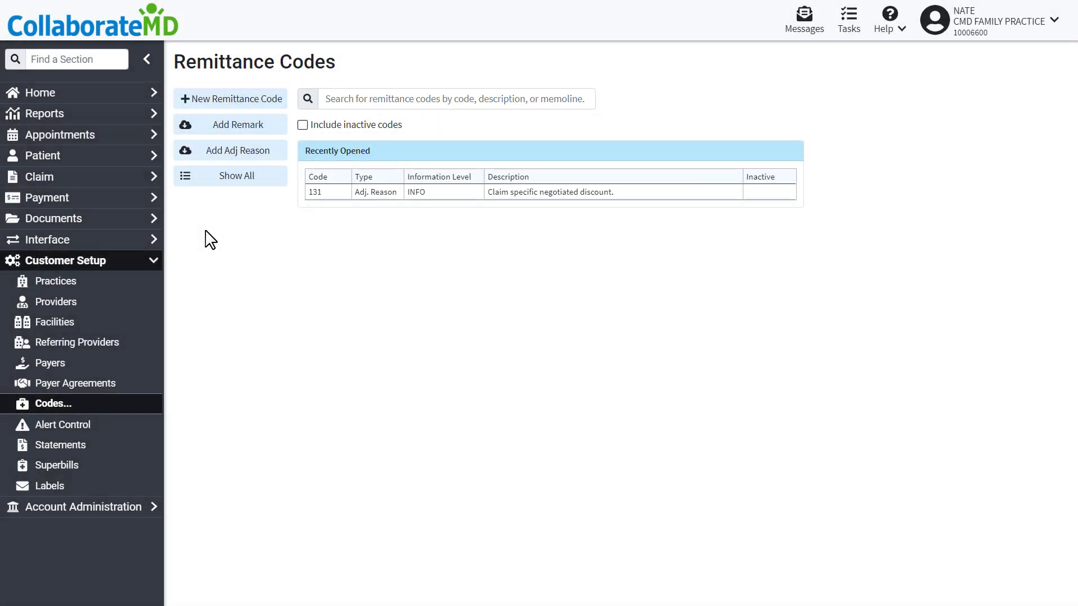
- Create a new remittance code 40 of type Adj Reason with information level WARNING
{"action": "left_click", "coordinate": [219, 101]}
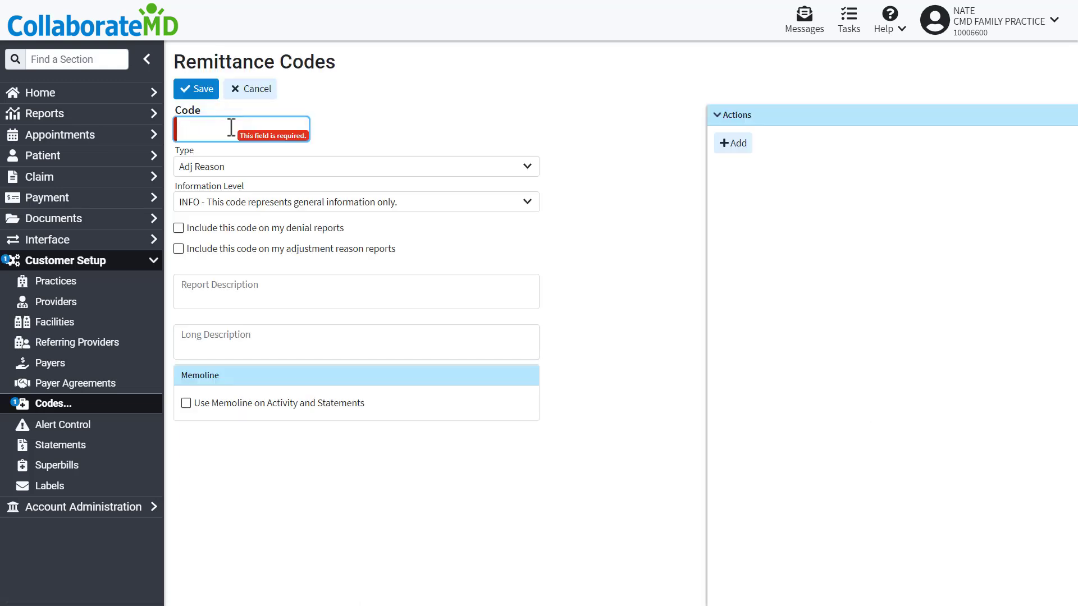
{"action": "type", "text": "40"}
{"action": "left_click", "coordinate": [320, 169]}
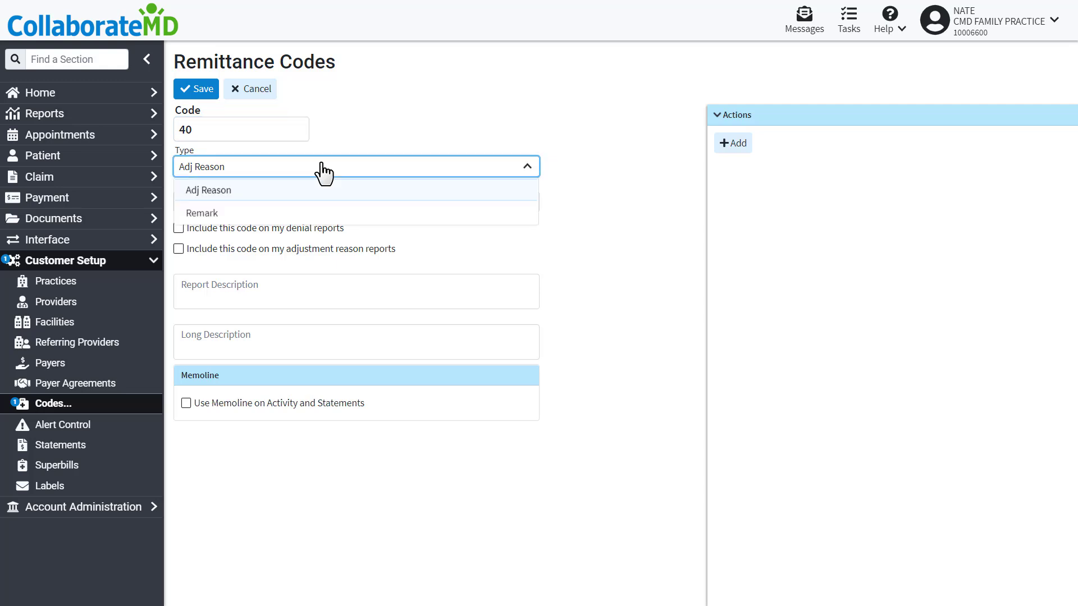
{"action": "left_click", "coordinate": [320, 194]}
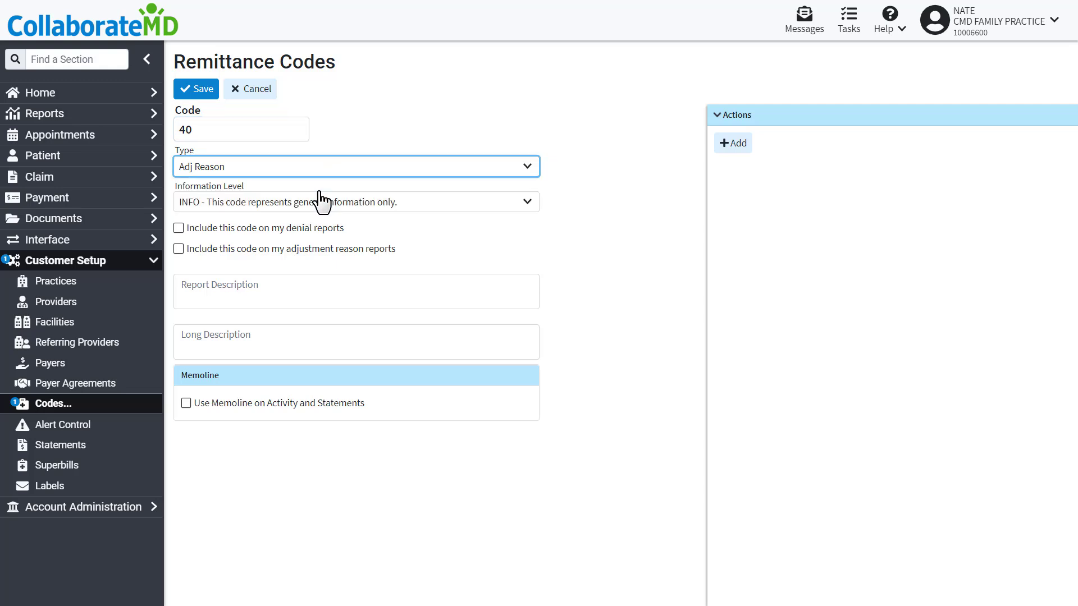
{"action": "left_click", "coordinate": [323, 203]}
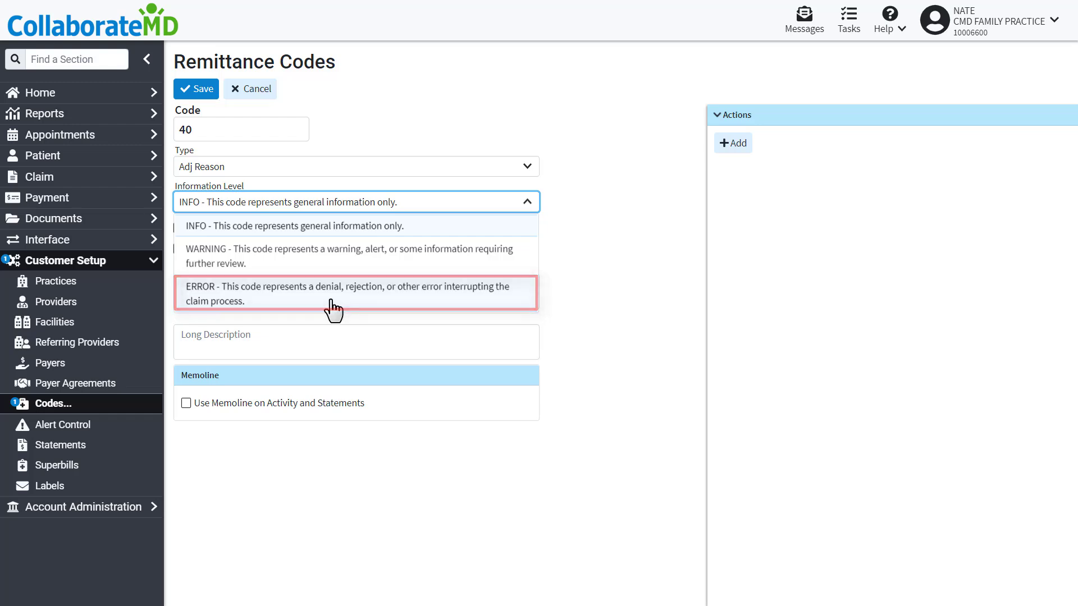
{"action": "left_click", "coordinate": [332, 257]}
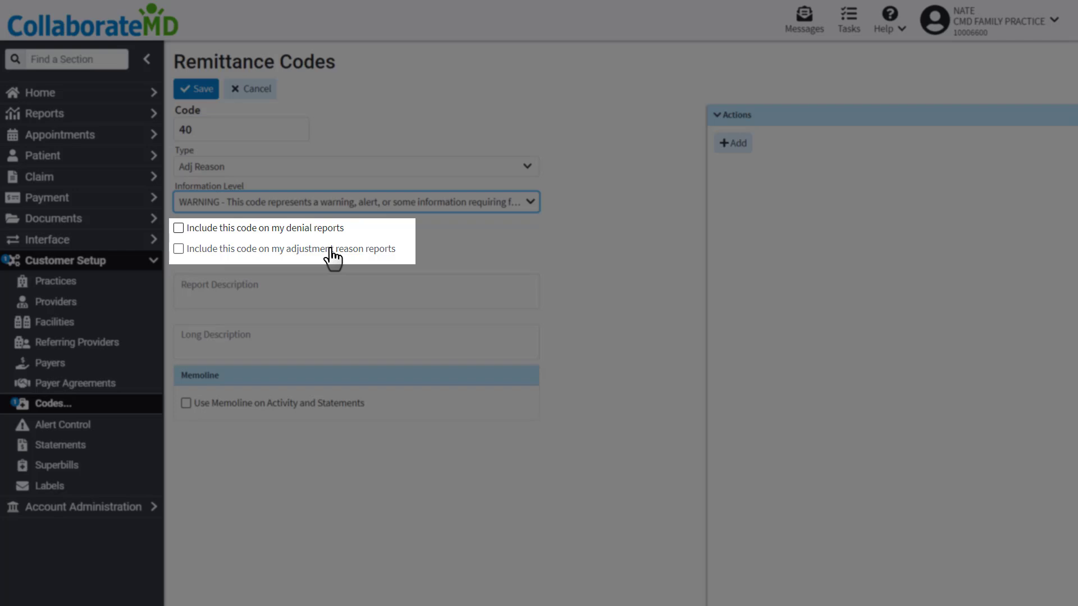
- Include the code on the denial reports and on the adjustment reason reports
{"action": "left_click", "coordinate": [280, 222]}
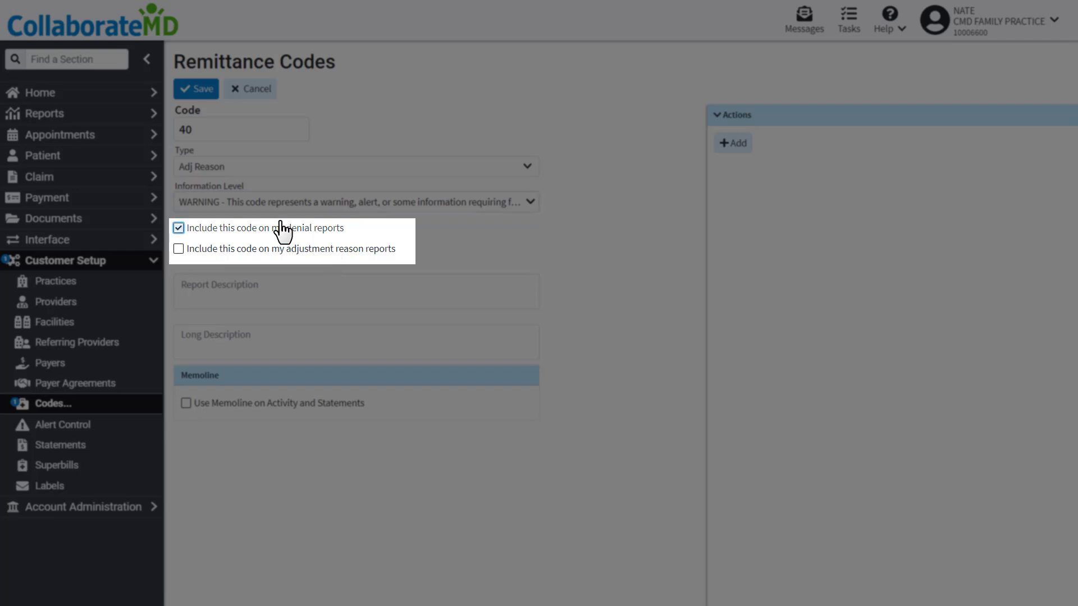
{"action": "left_click", "coordinate": [281, 248]}
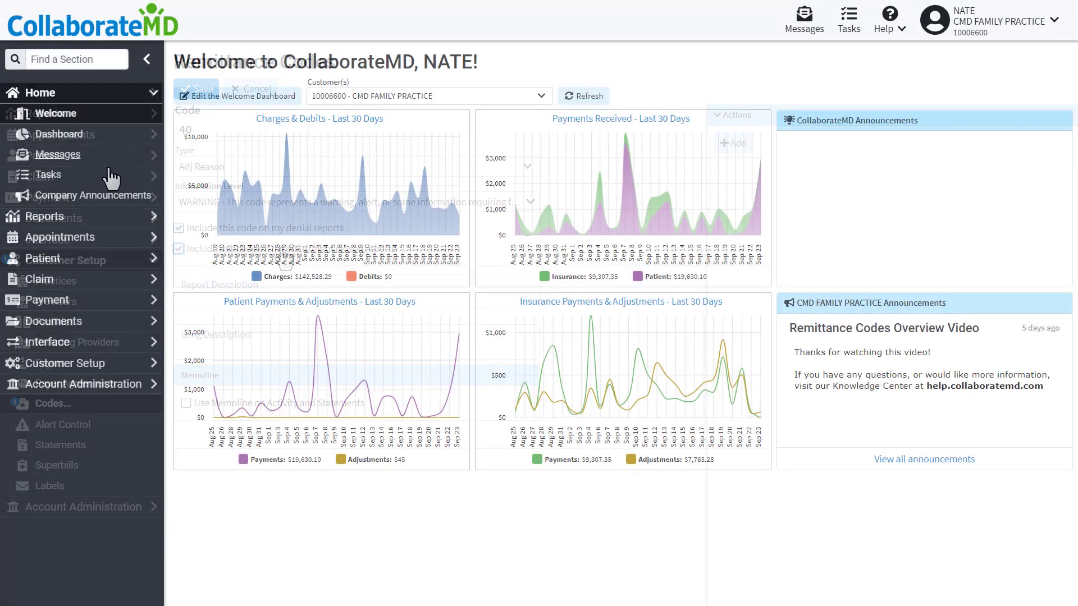
- Search the report viewer for ADJUSTMENT and open the Adjustment Reasons report
{"action": "left_click", "coordinate": [98, 219]}
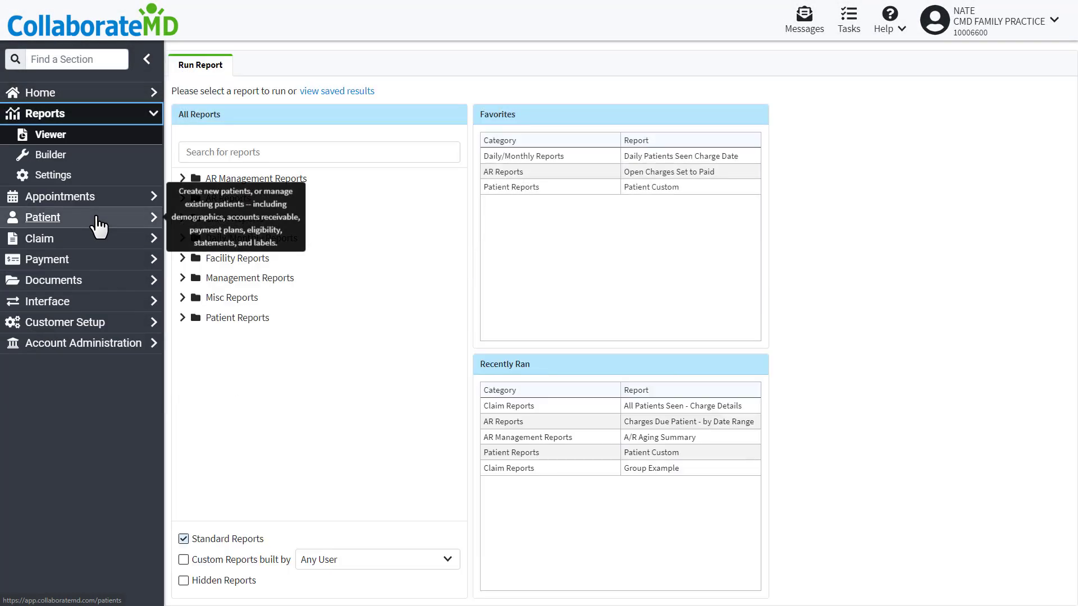
{"action": "left_click", "coordinate": [305, 146]}
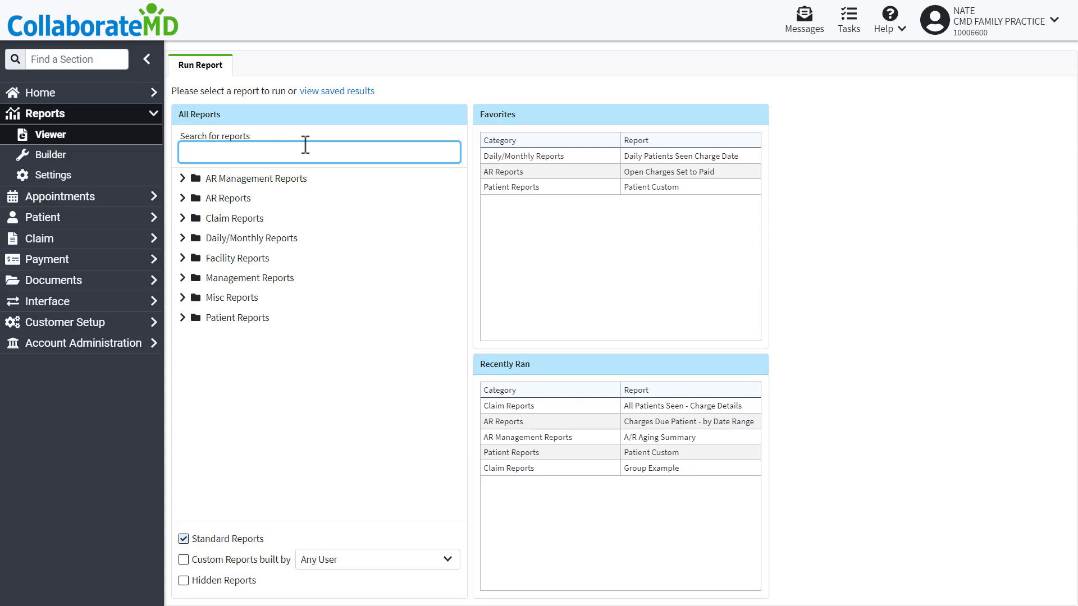
{"action": "type", "text": "ADJUSTMENT"}
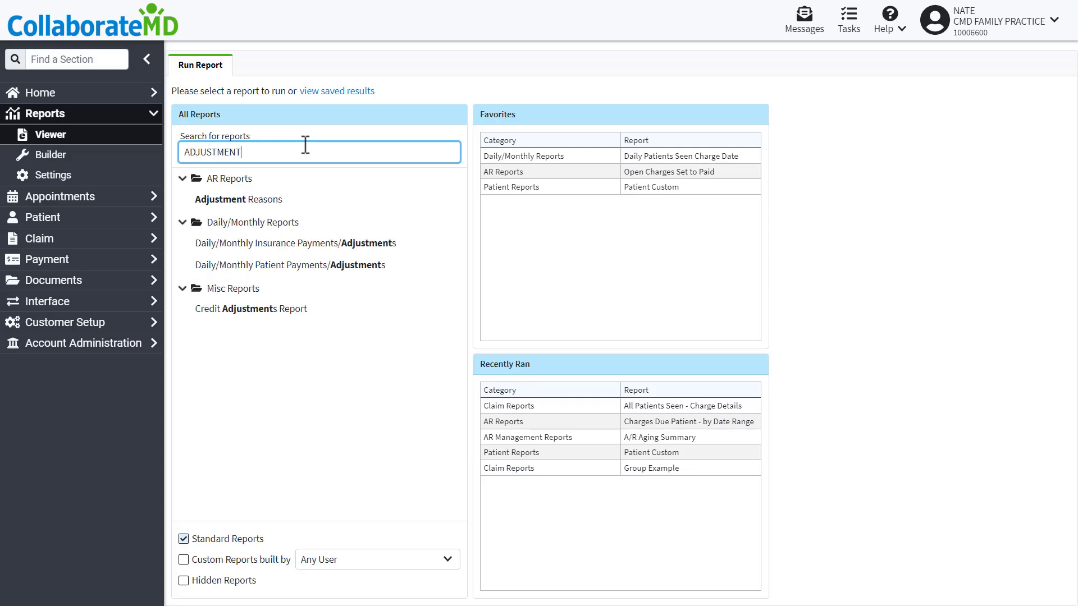
{"action": "left_click", "coordinate": [279, 202]}
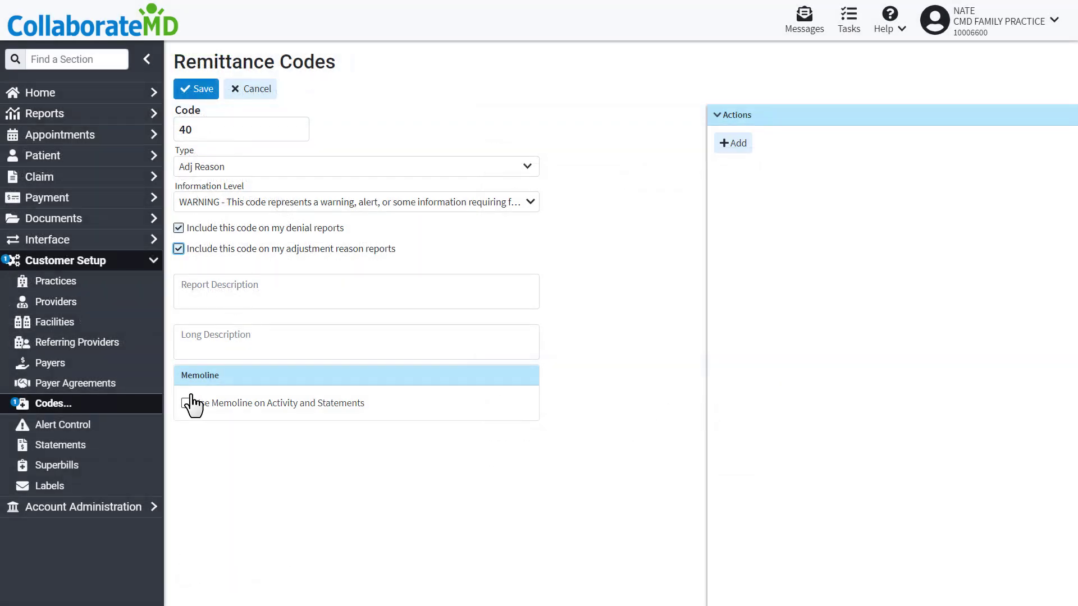
- Enable using the memoline on activity and statements for the code
{"action": "left_click", "coordinate": [185, 403]}
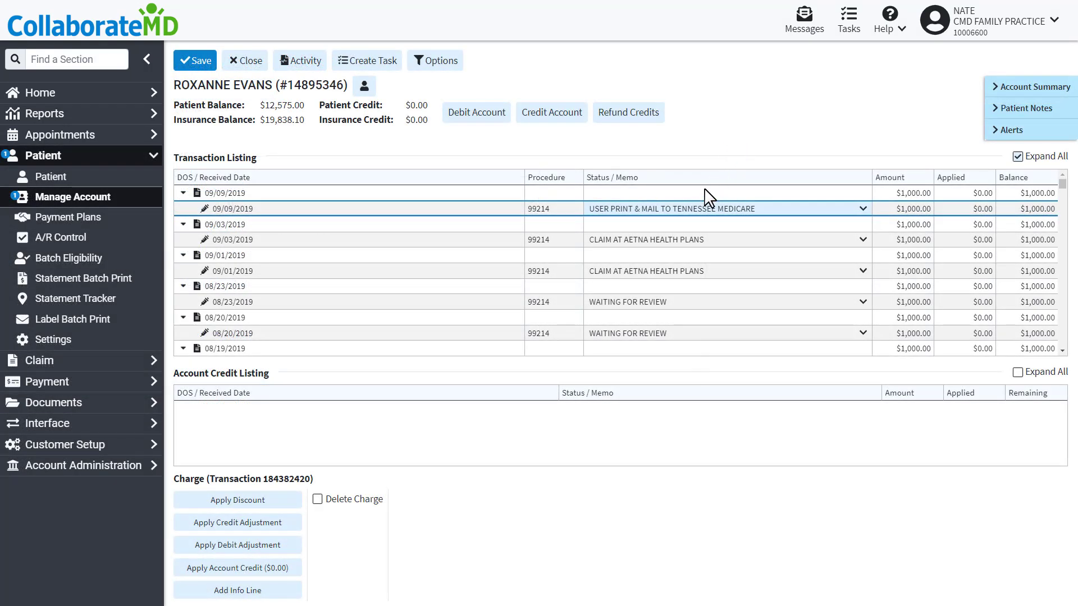
- Set the first charge's status to BALANCE DUE PATIENT and change the next charge's status in the patient account
{"action": "left_click", "coordinate": [696, 210]}
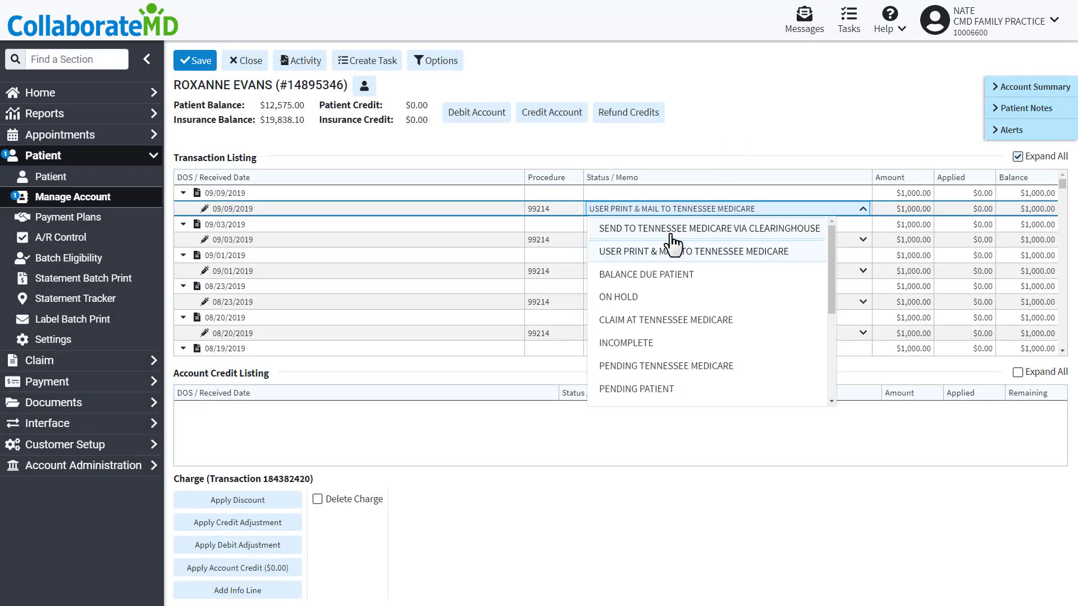
{"action": "left_click", "coordinate": [646, 275]}
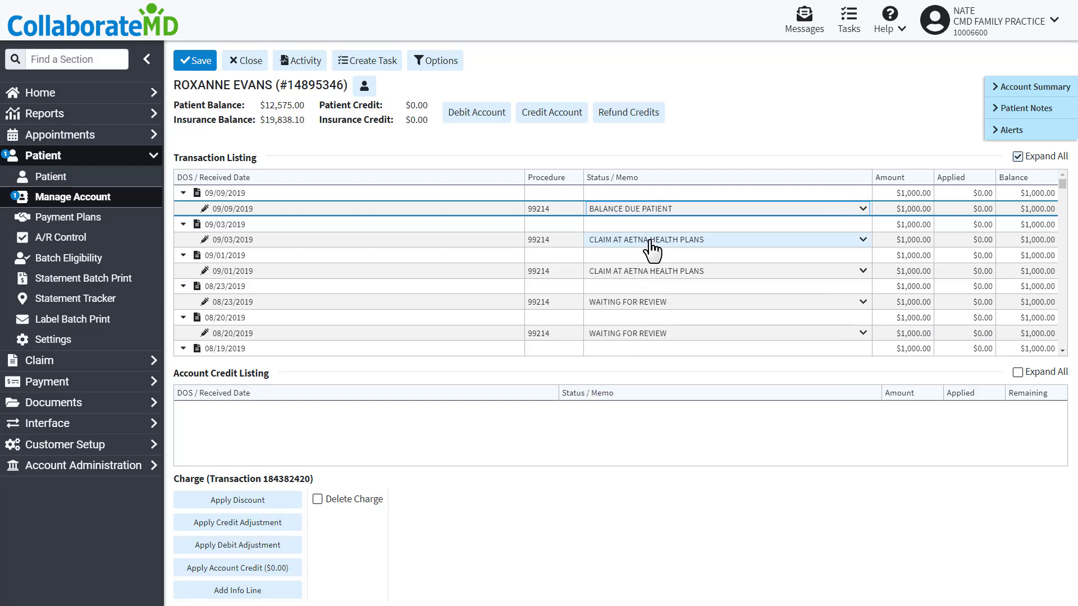
{"action": "left_click", "coordinate": [650, 241]}
{"action": "left_click", "coordinate": [635, 304]}
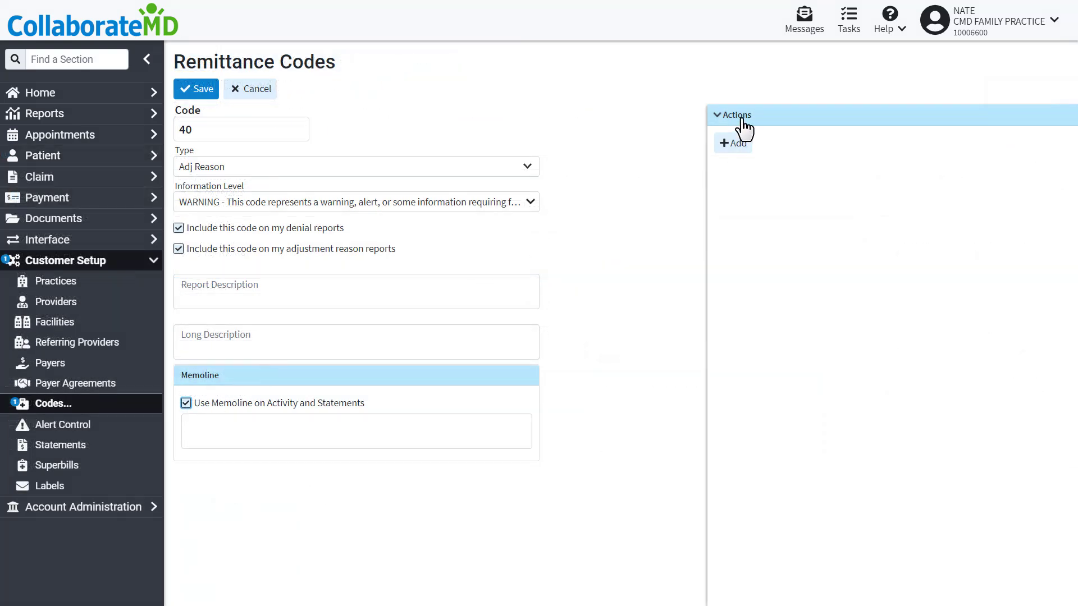
- Add an action with category Adjustment Group Code and action type PR - Patient Responsibility
{"action": "left_click", "coordinate": [735, 144]}
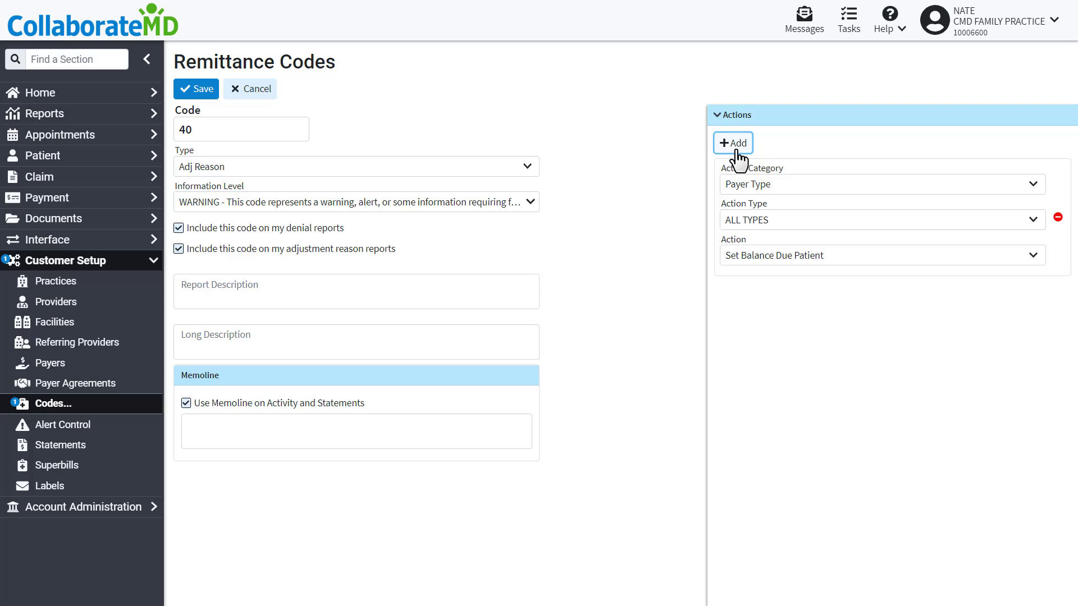
{"action": "left_click", "coordinate": [786, 186]}
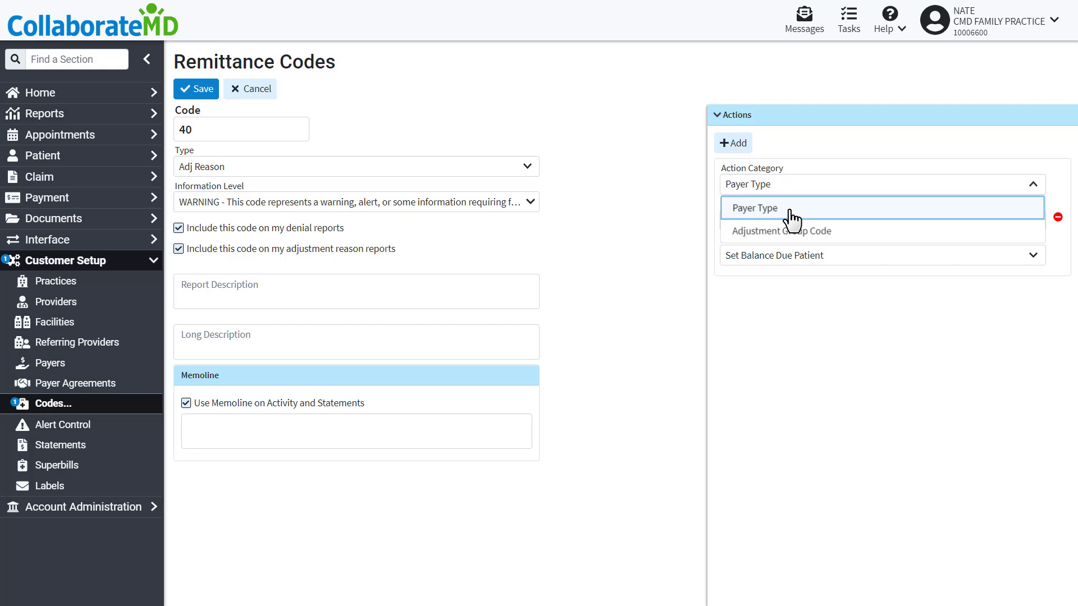
{"action": "left_click", "coordinate": [791, 216]}
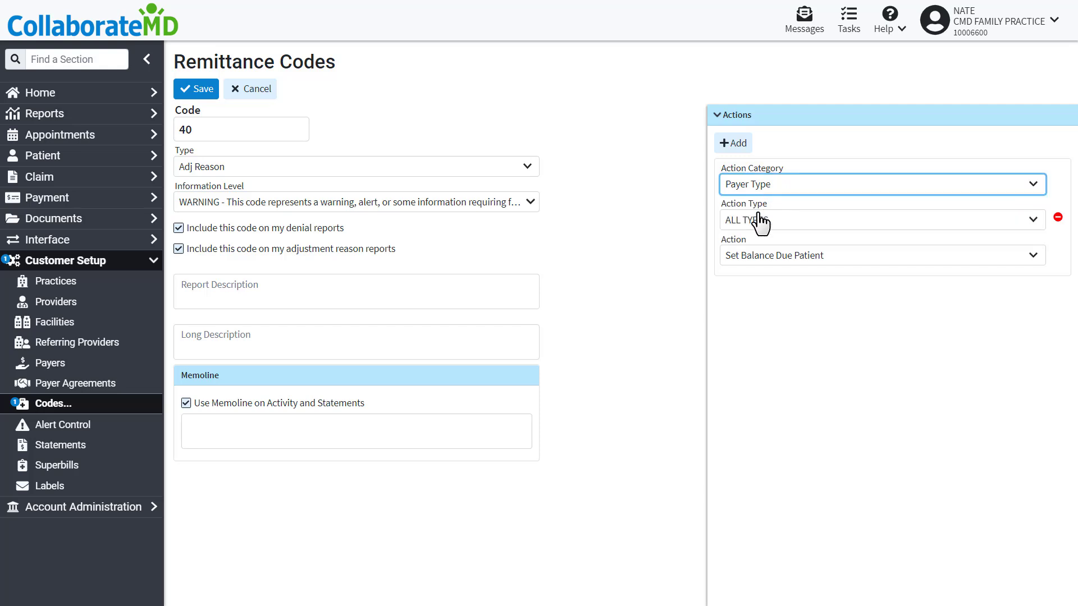
{"action": "left_click", "coordinate": [761, 223]}
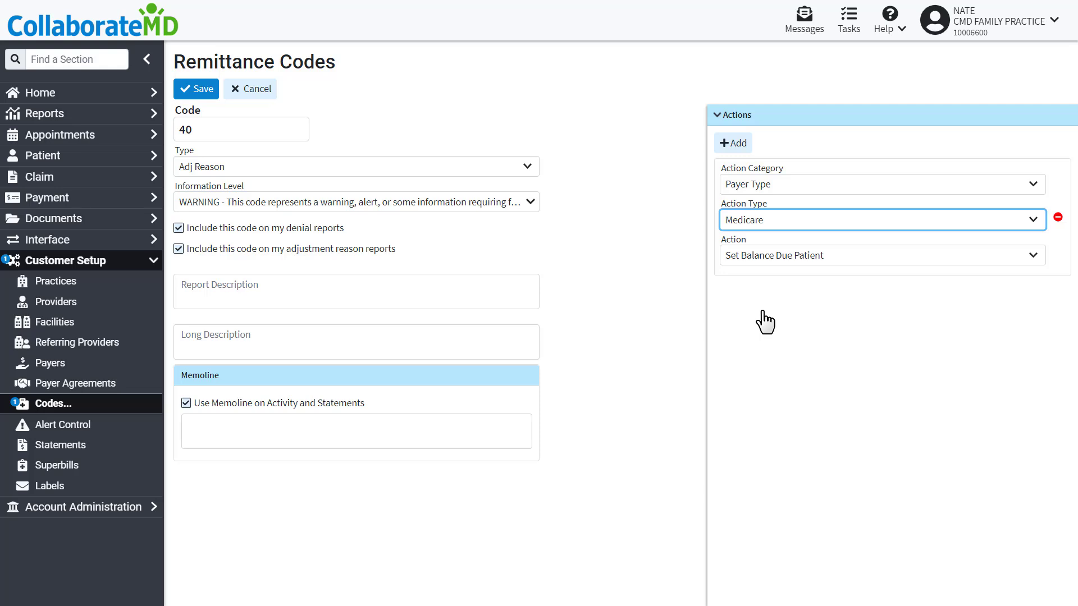
{"action": "left_click", "coordinate": [765, 189]}
{"action": "left_click", "coordinate": [767, 228]}
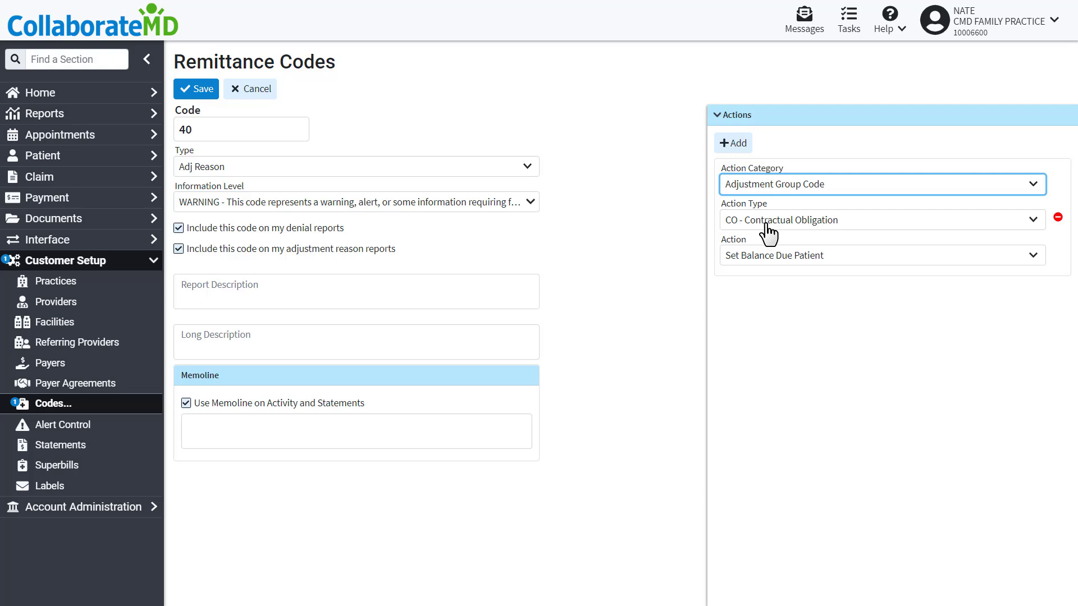
{"action": "left_click", "coordinate": [767, 220]}
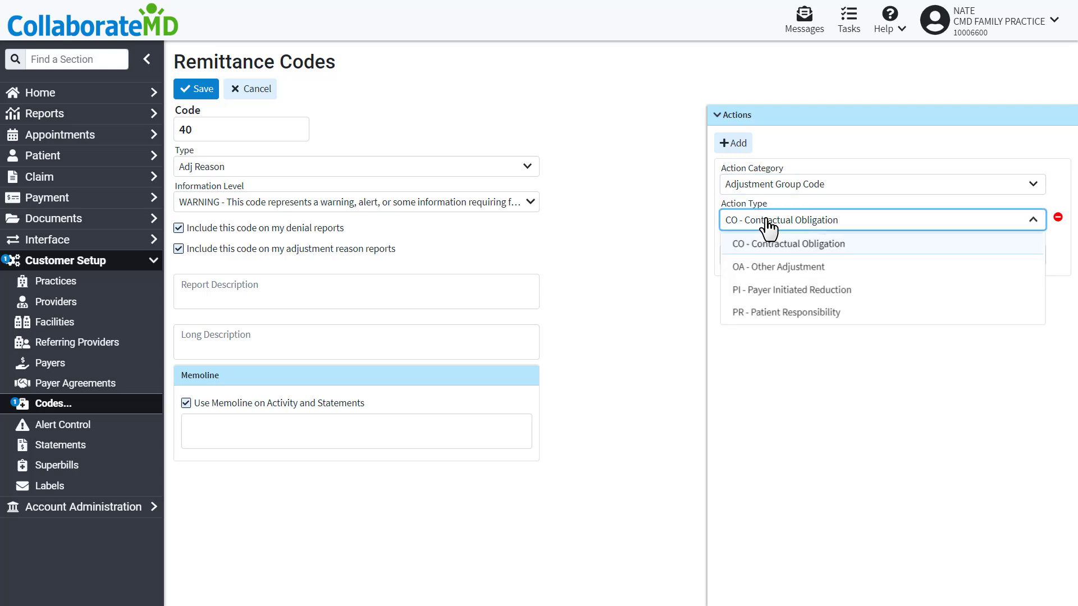
{"action": "left_click", "coordinate": [766, 312]}
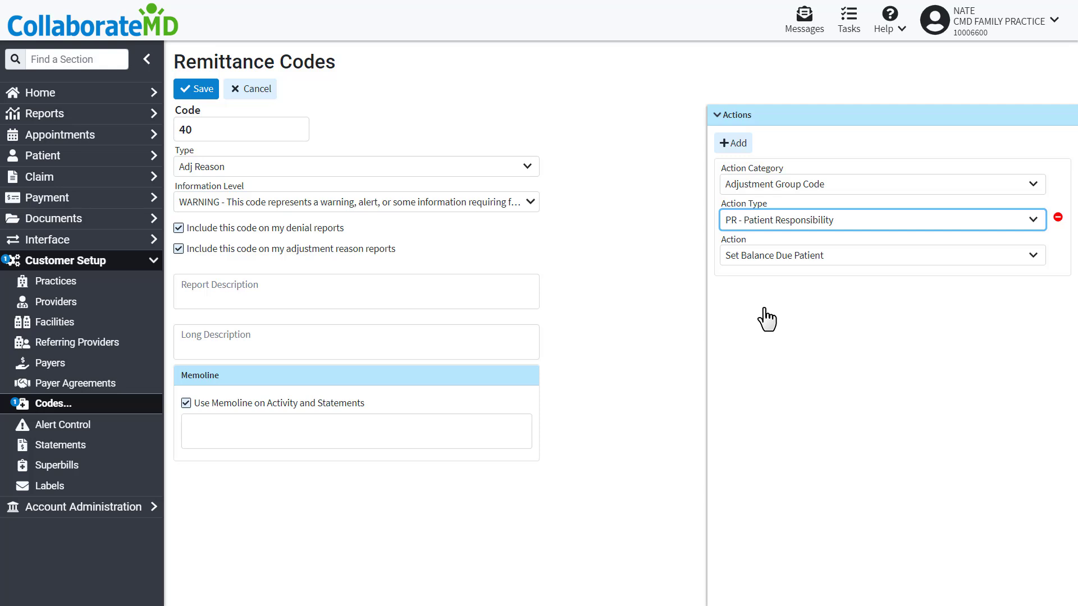
- Set the action to Set Balance Due Patient
{"action": "left_click", "coordinate": [771, 262]}
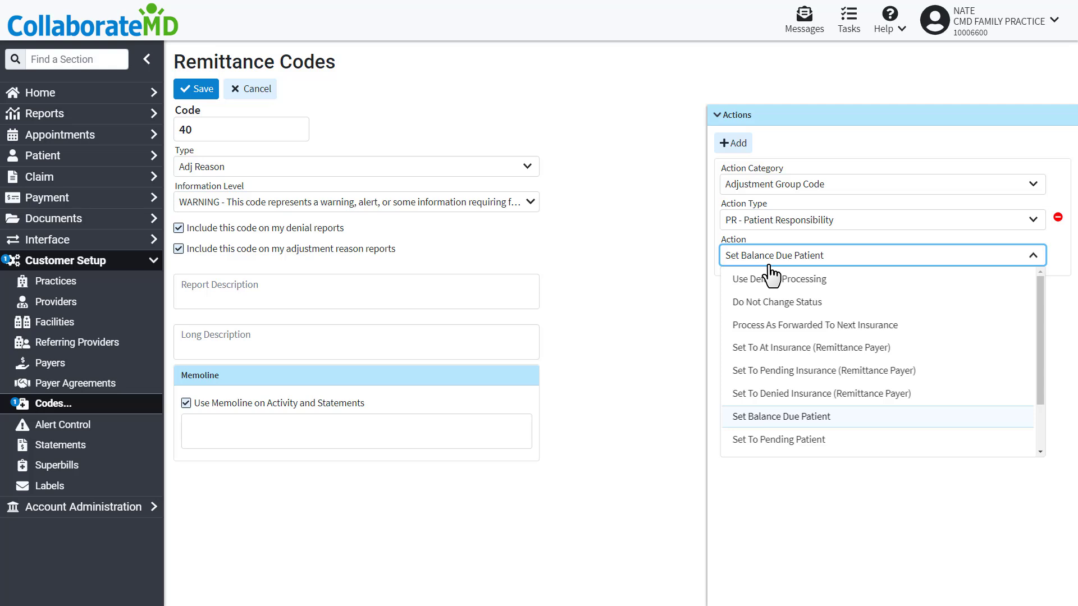
{"action": "scroll", "coordinate": [797, 370], "scroll_direction": "down", "scroll_amount": 1}
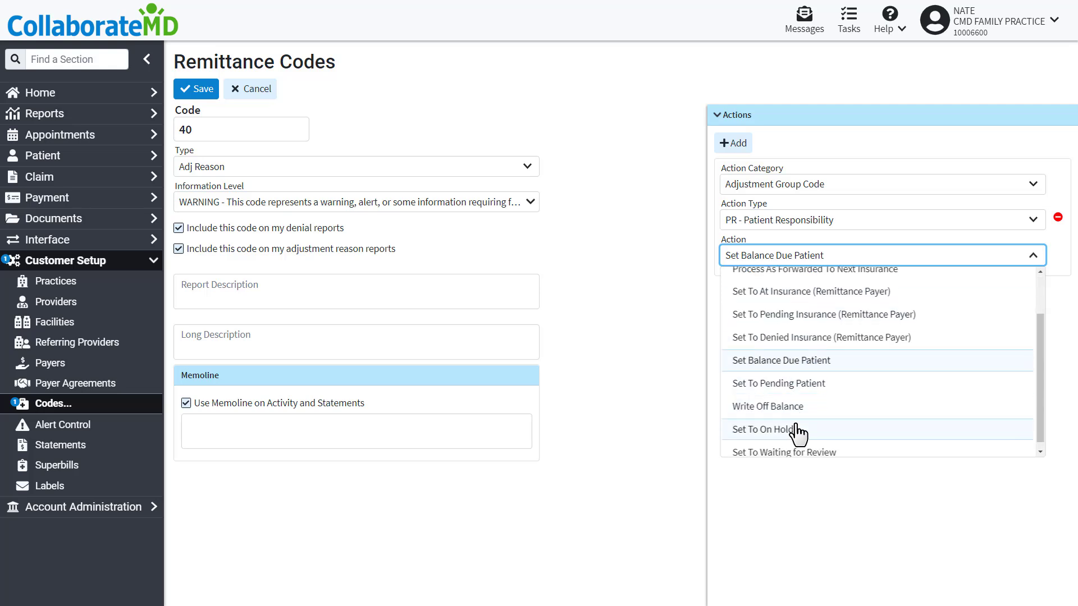
{"action": "left_click", "coordinate": [809, 361]}
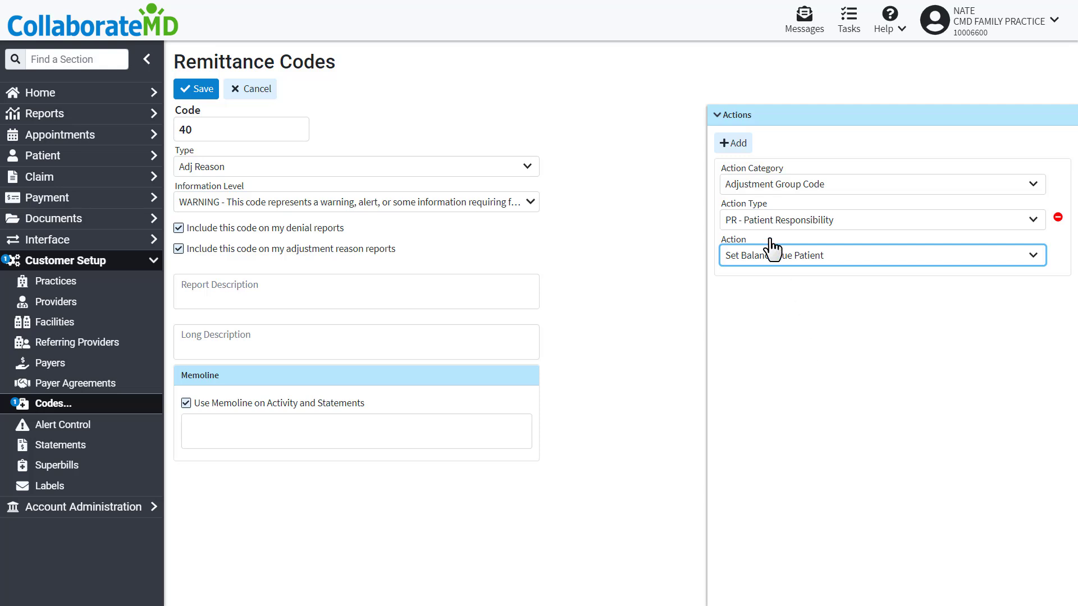
- Add a second action for Payer Type Medicaid set to Set To Pending Patient, and save the remittance code
{"action": "left_click", "coordinate": [732, 143]}
{"action": "left_click", "coordinate": [758, 301]}
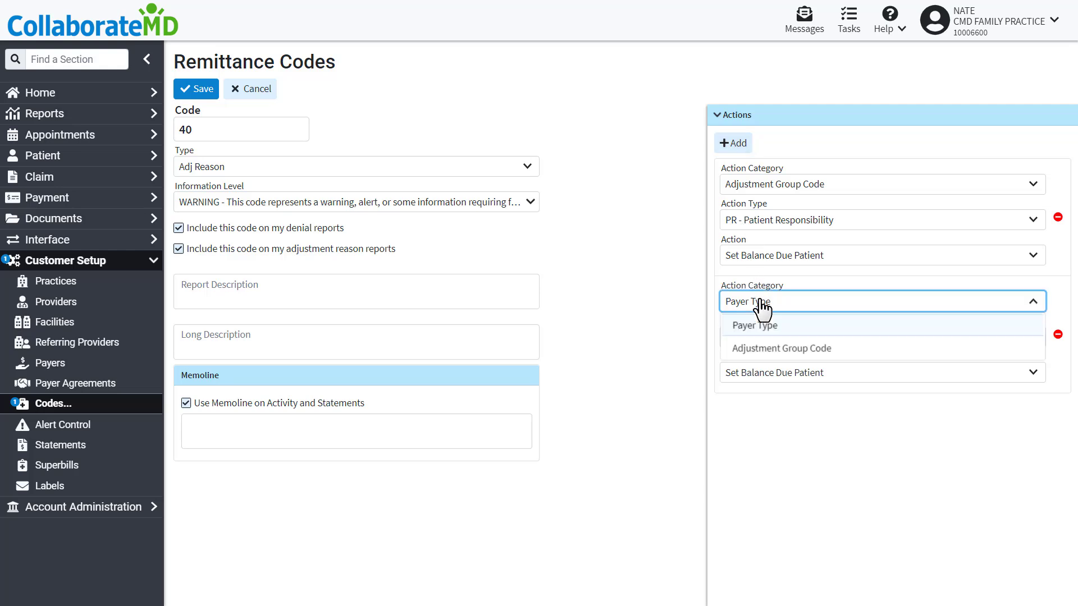
{"action": "left_click", "coordinate": [758, 325]}
{"action": "left_click", "coordinate": [765, 340]}
{"action": "left_click", "coordinate": [768, 461]}
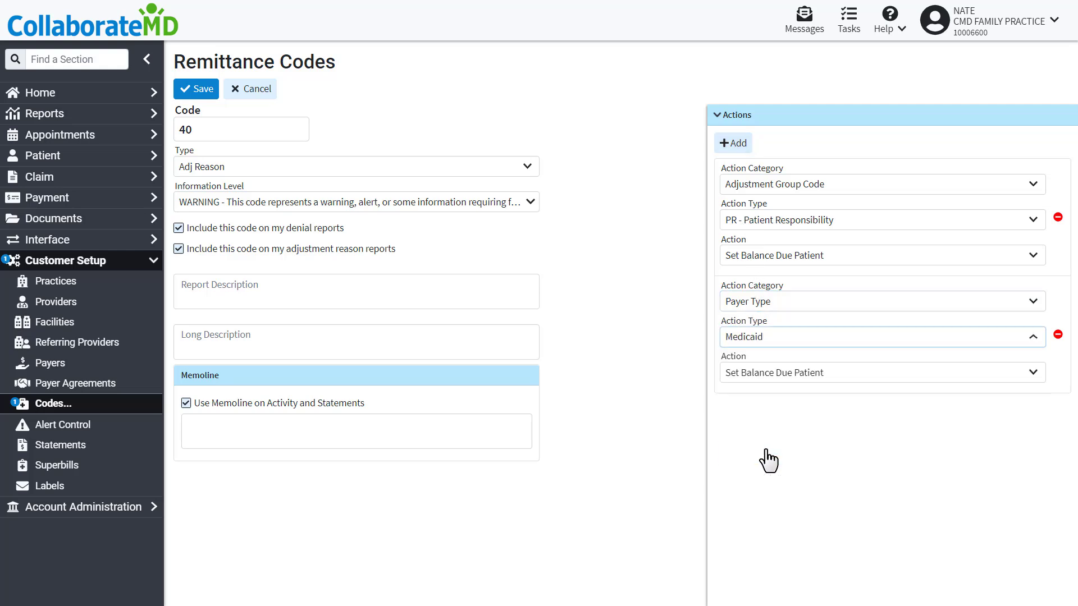
{"action": "left_click", "coordinate": [765, 373]}
{"action": "left_click", "coordinate": [785, 563]}
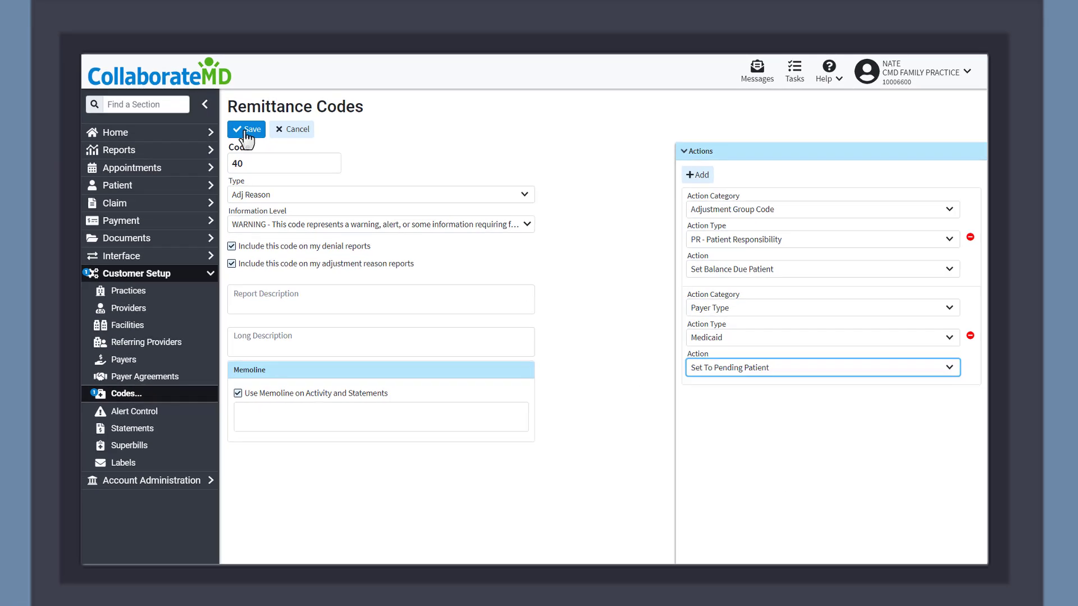
{"action": "left_click", "coordinate": [196, 90]}
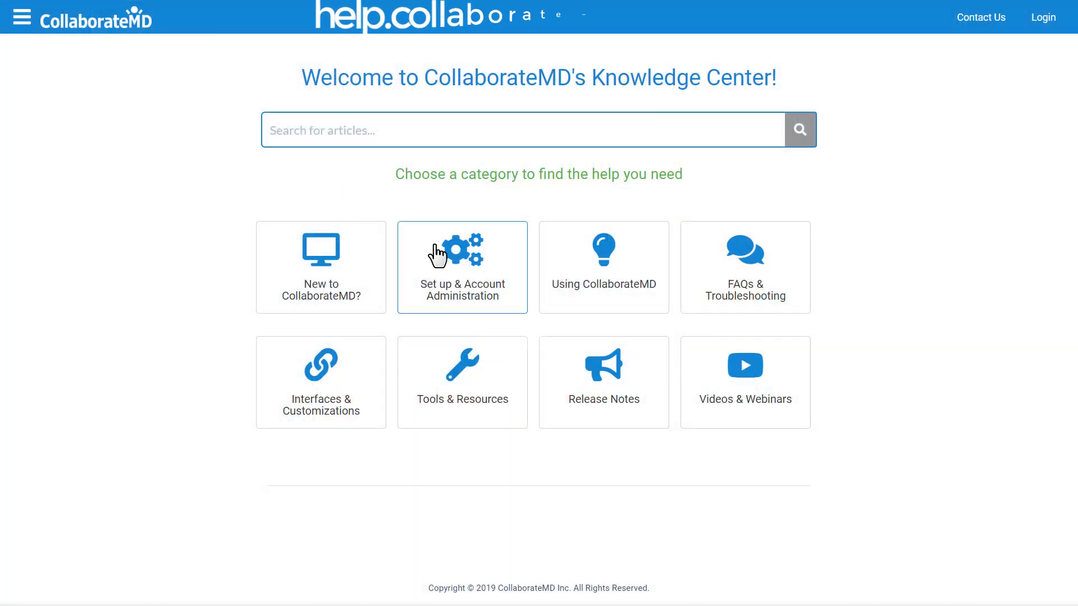
- Open the Set up & Account Administration category and then Customer Setup in the Knowledge Center
{"action": "left_click", "coordinate": [438, 255]}
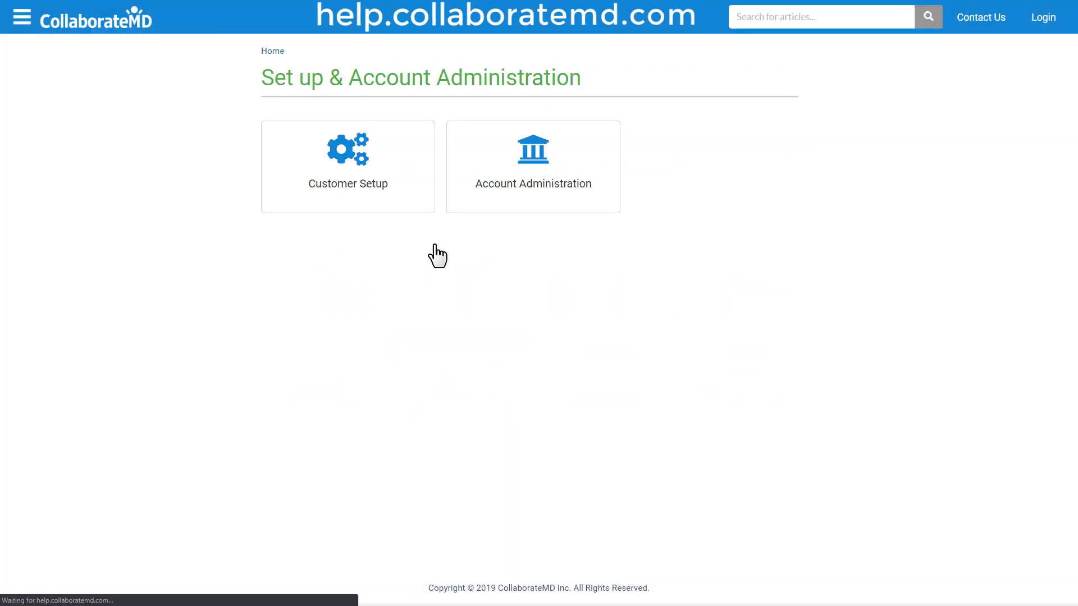
{"action": "left_click", "coordinate": [363, 180]}
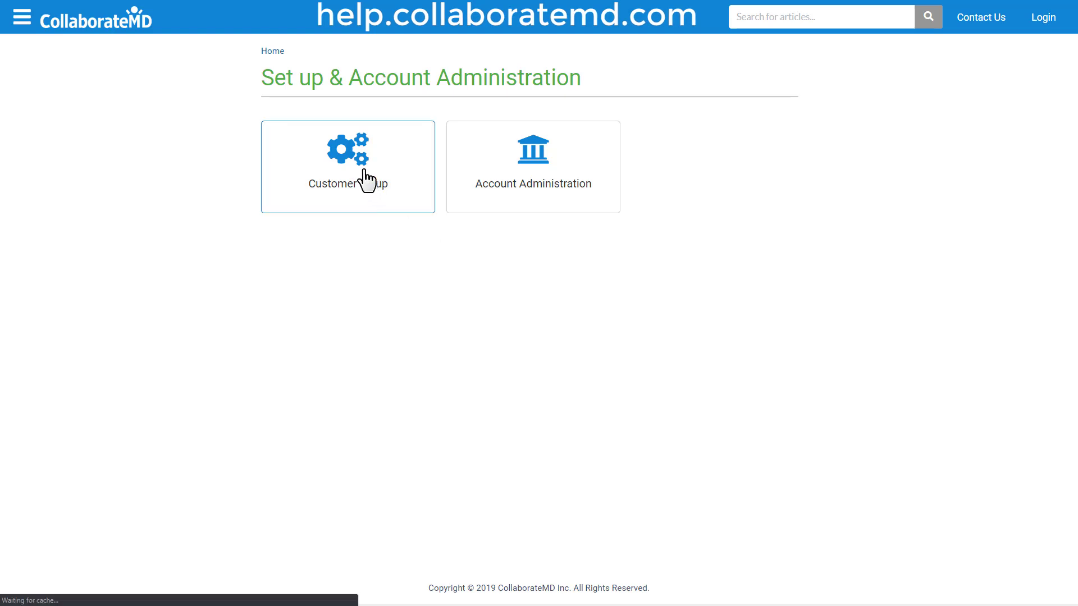